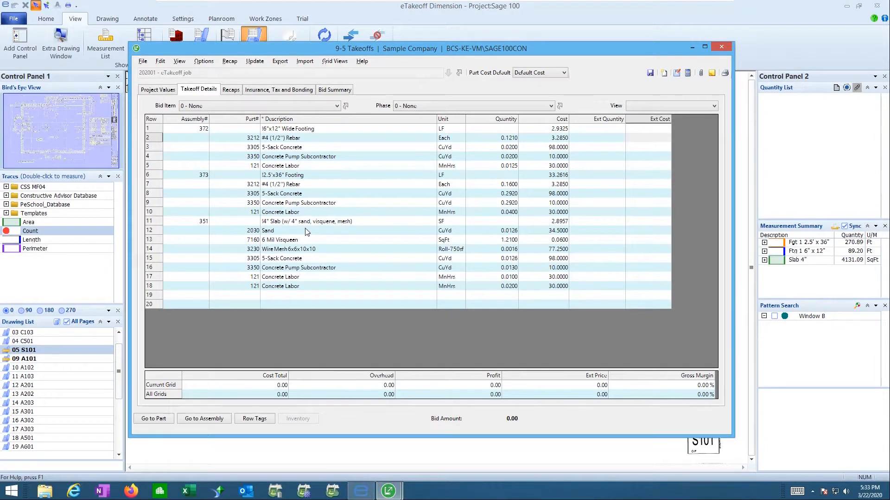
- Fill the 6"x12" Wide Footing quantity by grabbing the length of the blue Ftg 1 6" x 12" trace from the eTakeoff foundation plan
left_click(493, 130)
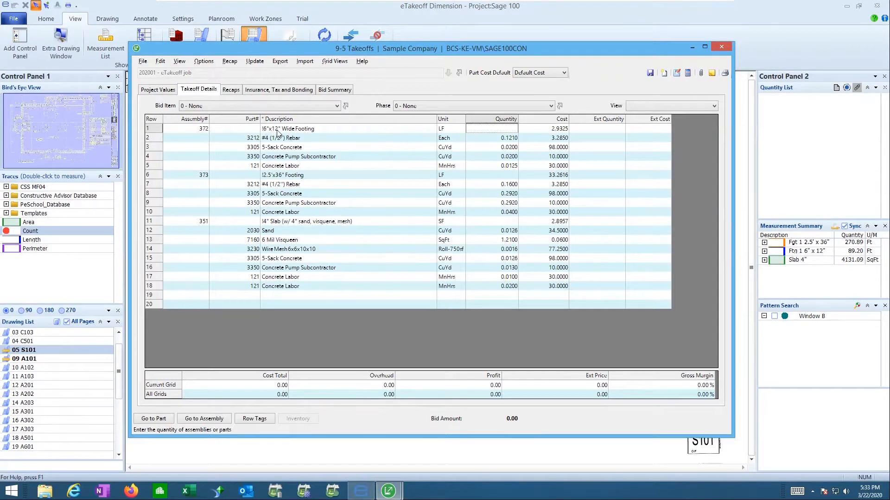
right_click(497, 135)
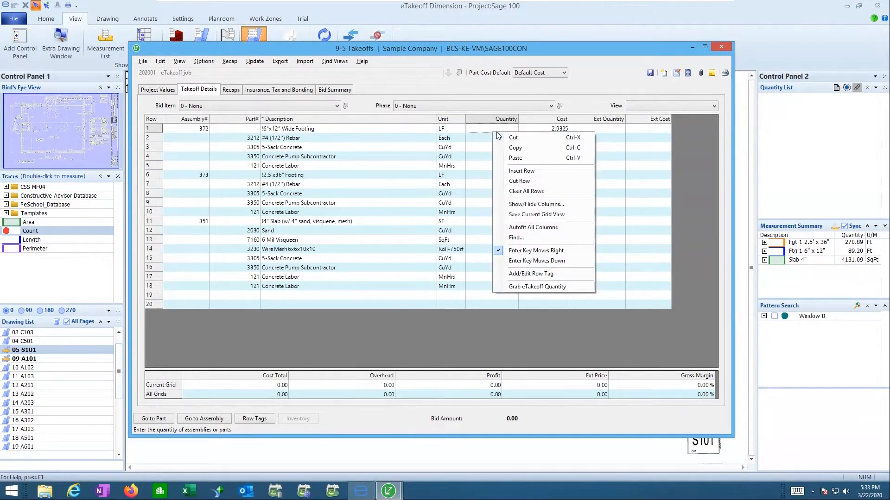
left_click(537, 287)
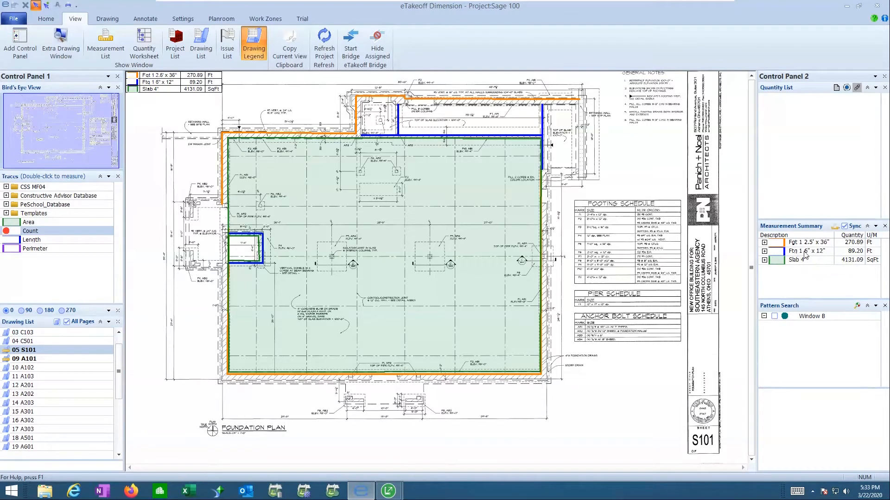
left_click(765, 251)
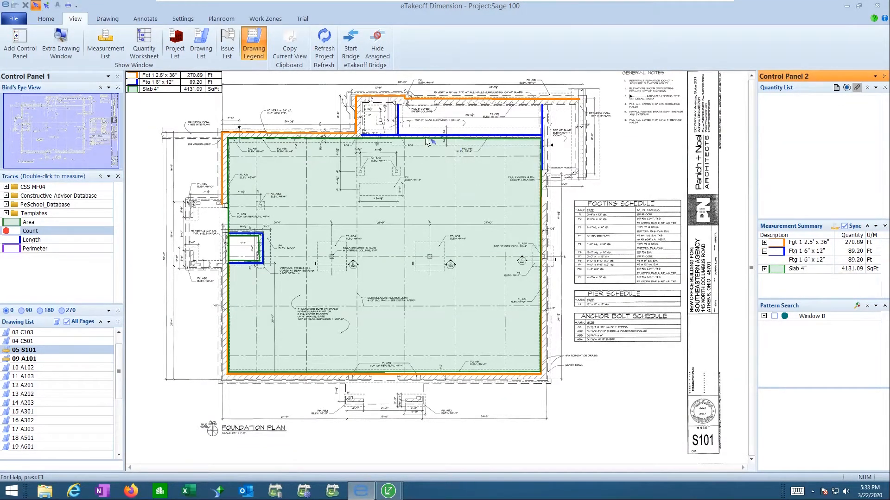
left_click(401, 122)
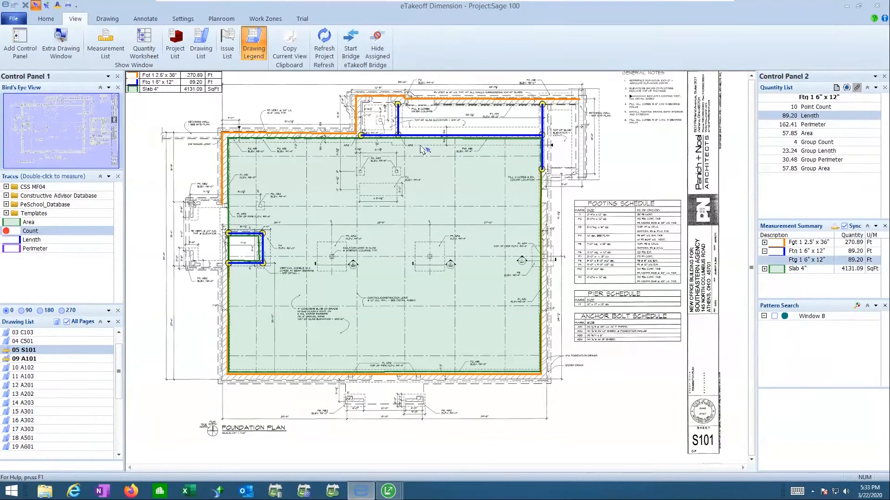
right_click(402, 122)
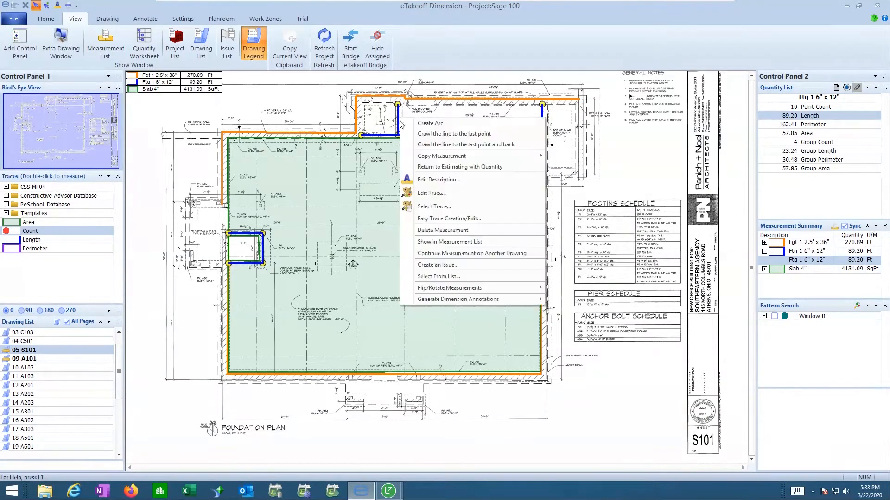
left_click(441, 168)
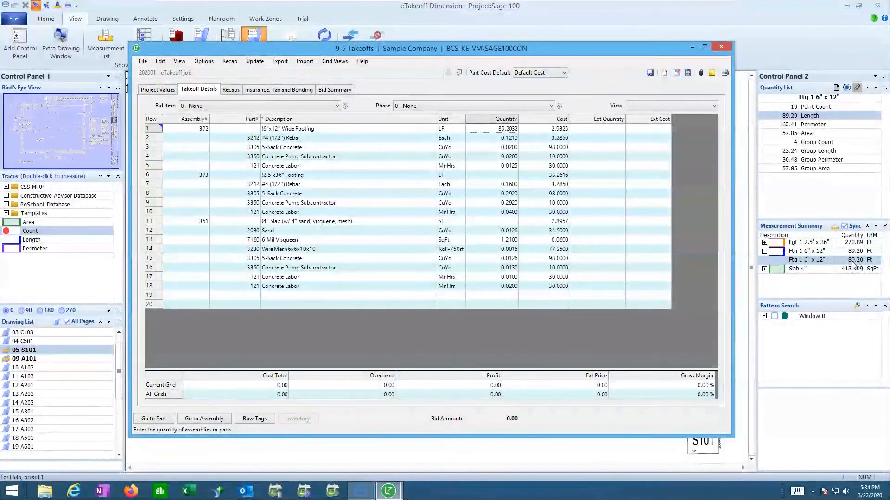
- Fill the 2.5'x36" Footing quantity by grabbing the length of the orange Fgt 1 2.5' x 36" trace from eTakeoff
left_click(497, 178)
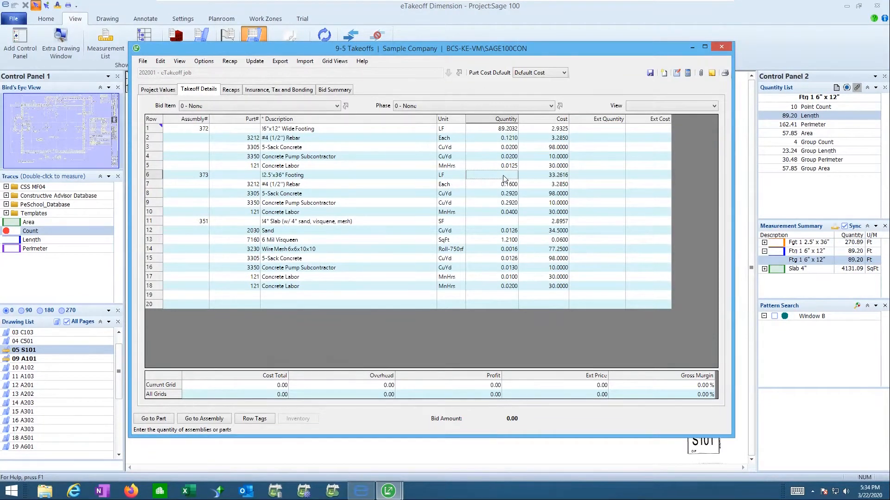
right_click(505, 179)
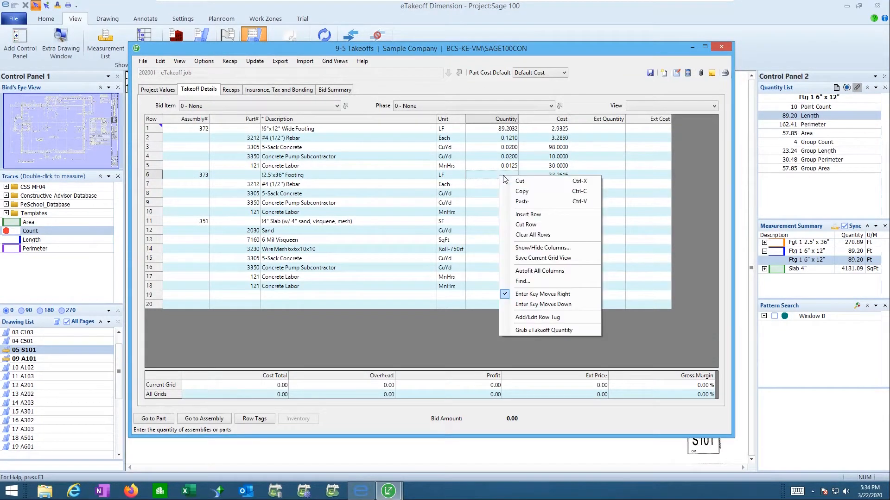
left_click(533, 332)
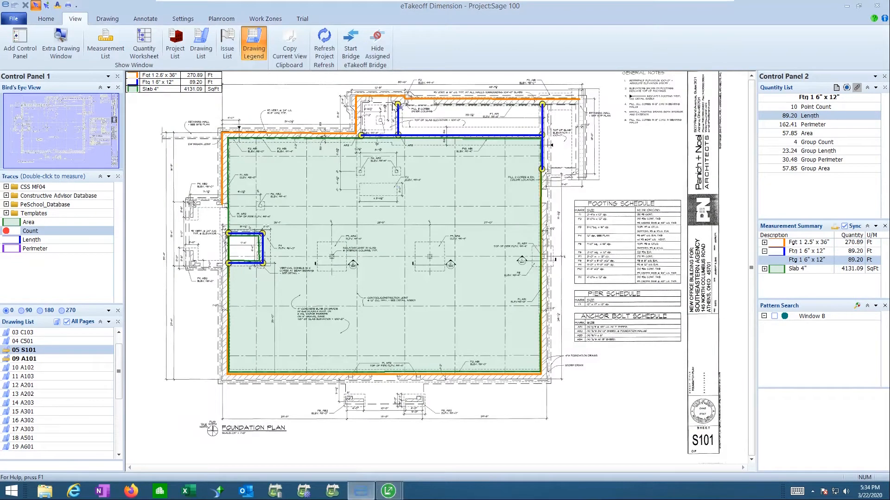
left_click(421, 100)
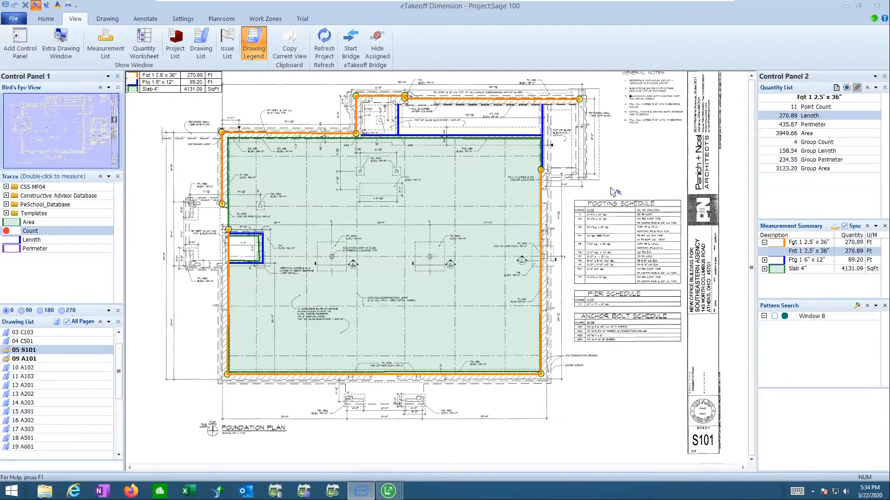
right_click(460, 99)
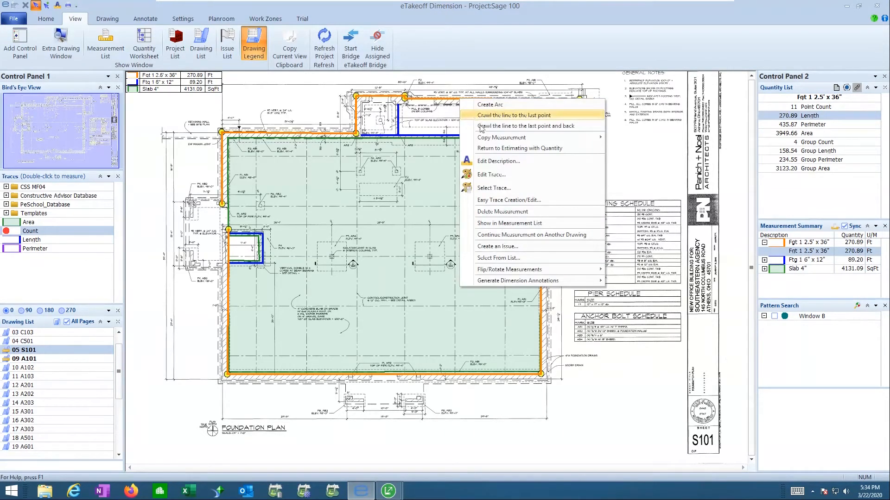
left_click(505, 149)
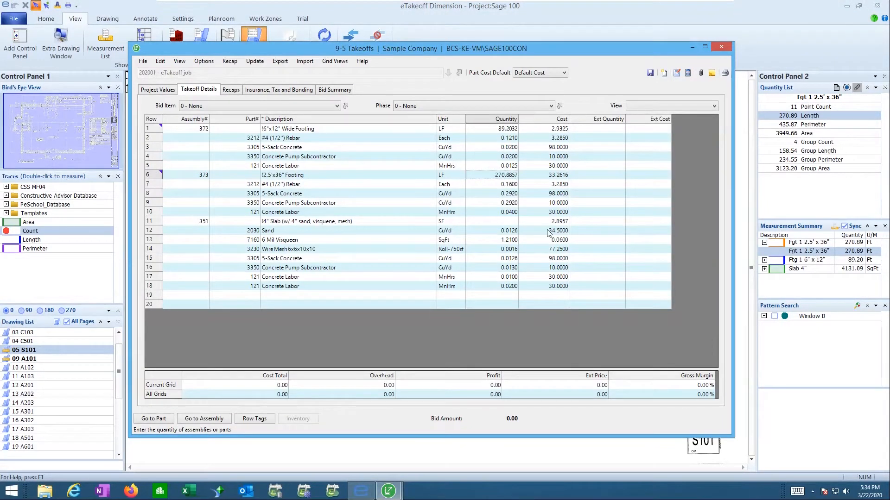
- Fill the 4" Slab assembly quantity by grabbing the area of the green Slab 4" trace from eTakeoff
left_click(493, 222)
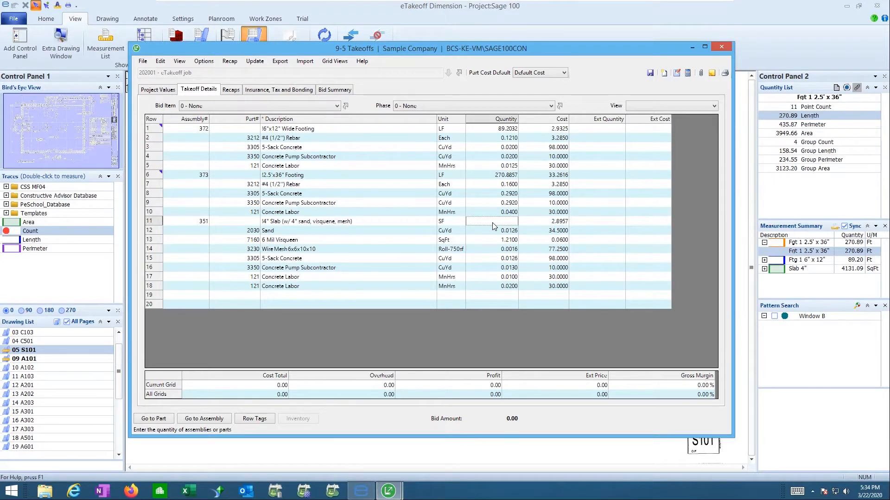
right_click(492, 222)
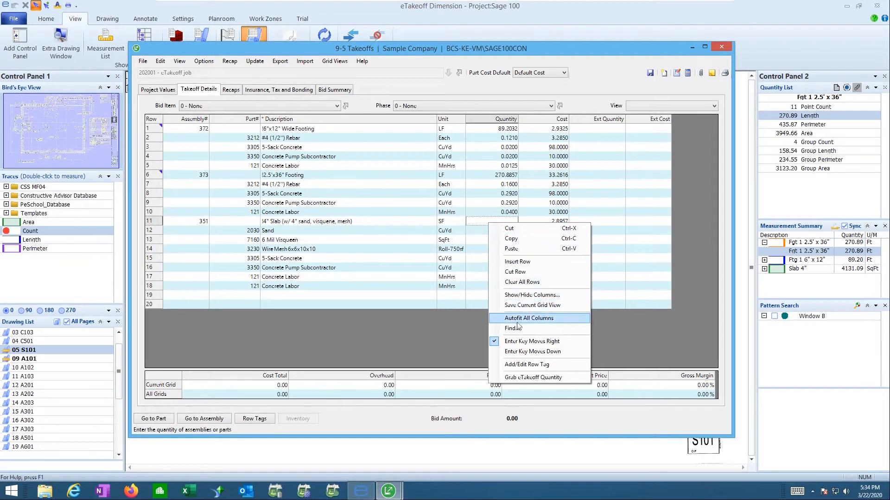
left_click(532, 377)
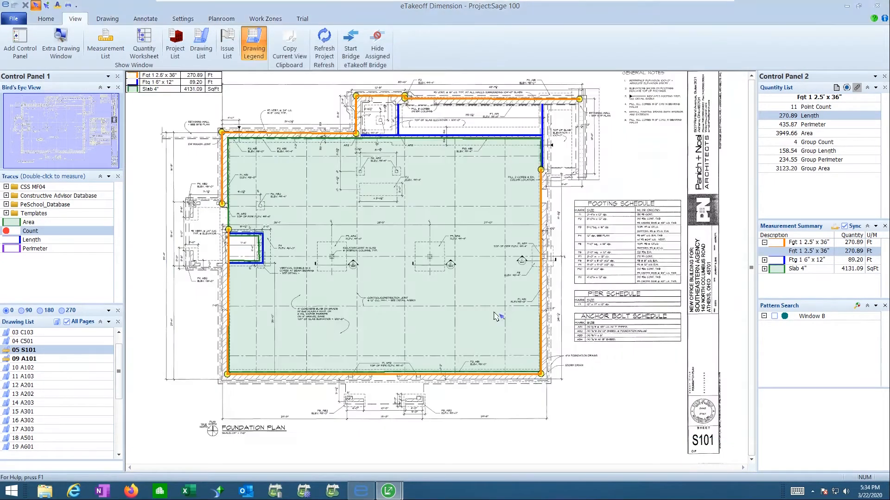
right_click(391, 190)
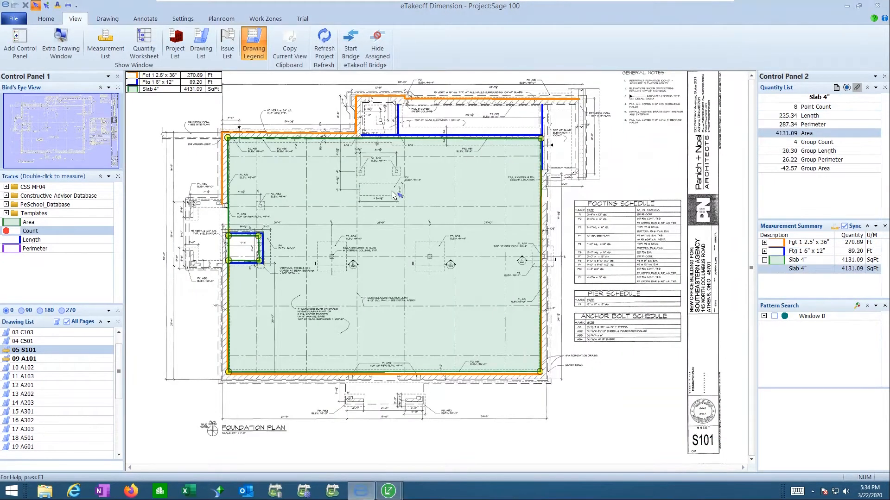
left_click(364, 193)
right_click(363, 191)
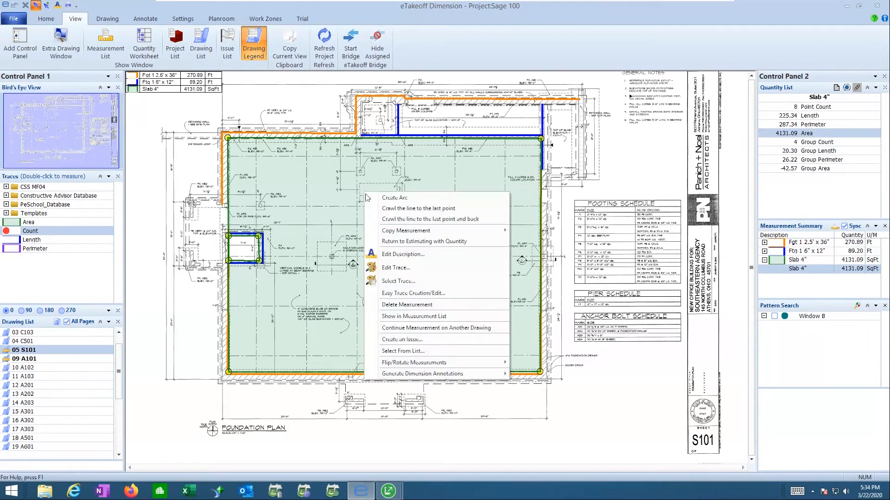
left_click(412, 242)
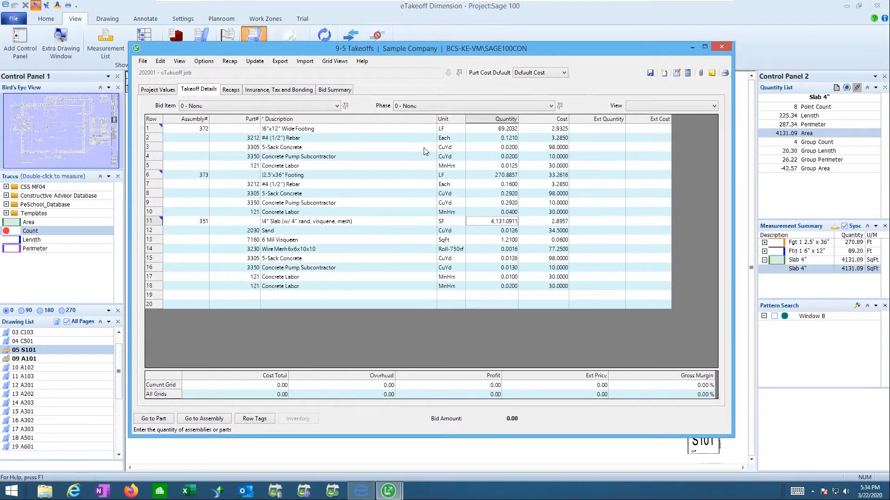
- Review the eTakeoff link options for the 6"x12" footing quantity and the takeoff's Update commands
right_click(493, 130)
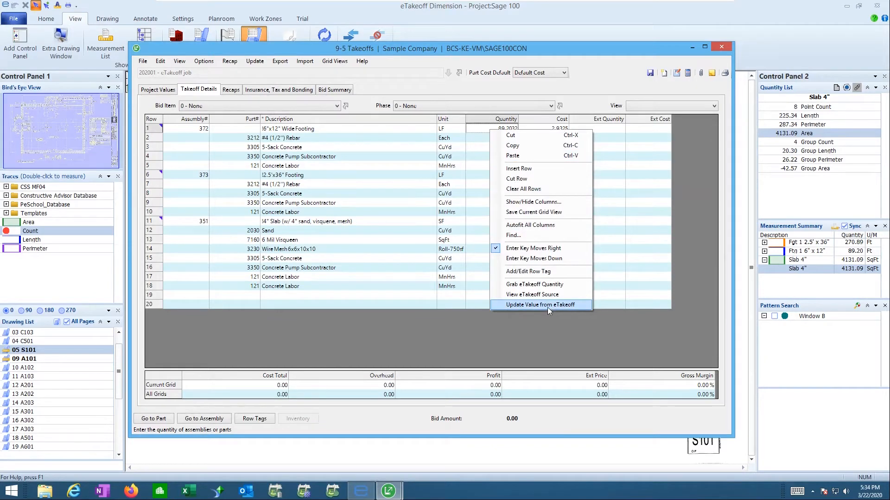
left_click(260, 62)
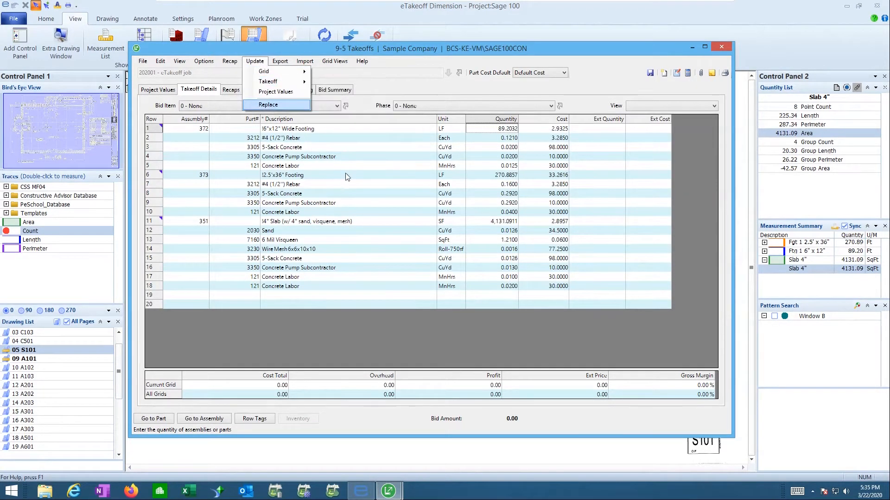
left_click(380, 182)
left_click(376, 181)
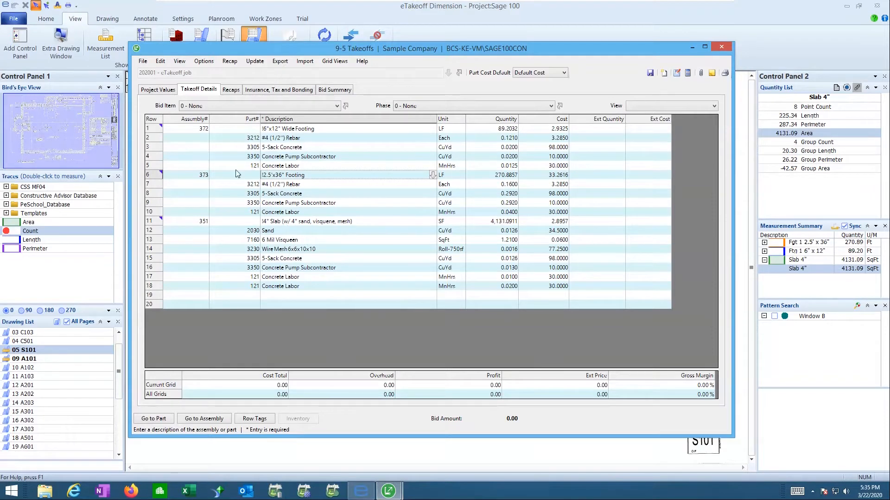
- Switch to eTakeoff Dimension, open drawing 09 A101, and examine the window count markers around the first floor plan
left_click(374, 12)
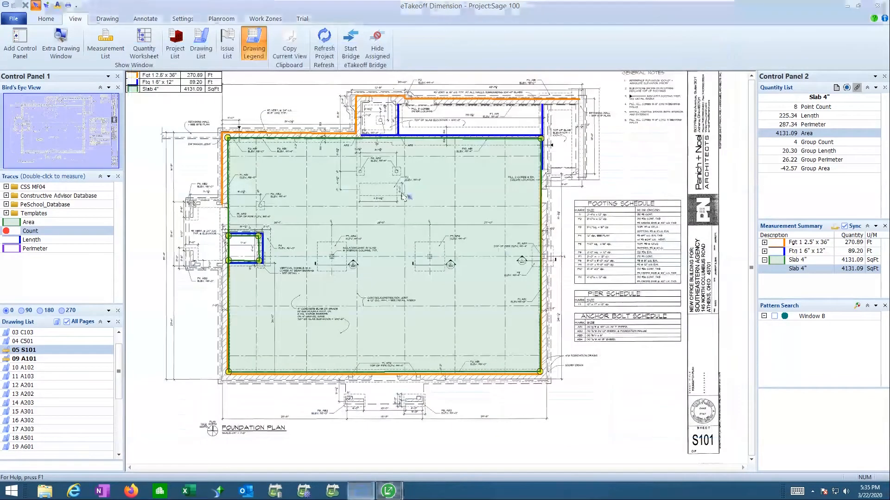
double_click(53, 360)
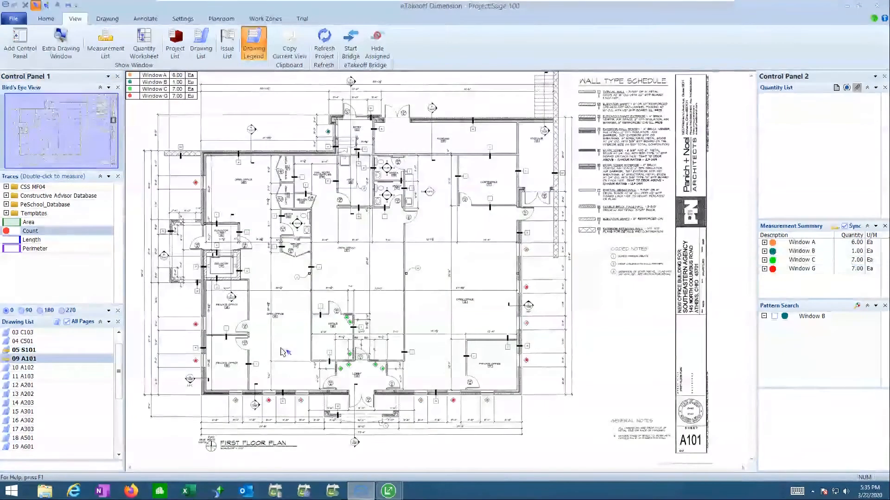
scroll(271, 292, "up", 5)
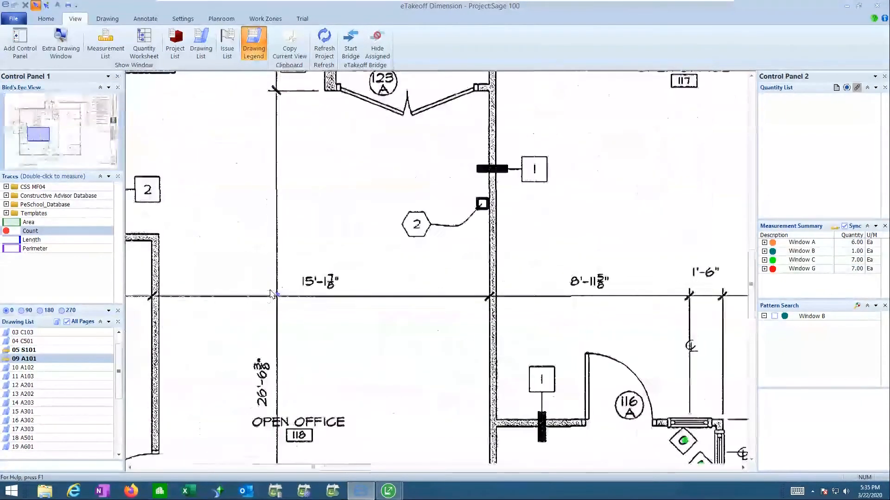
scroll(271, 292, "up", 1)
scroll(272, 294, "down", 4)
scroll(382, 245, "up", 1)
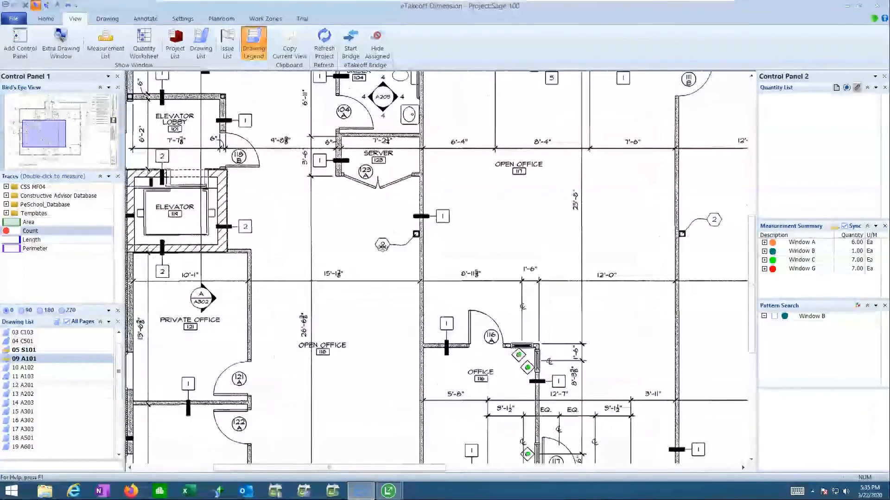
middle_click_drag(382, 246, 596, 187)
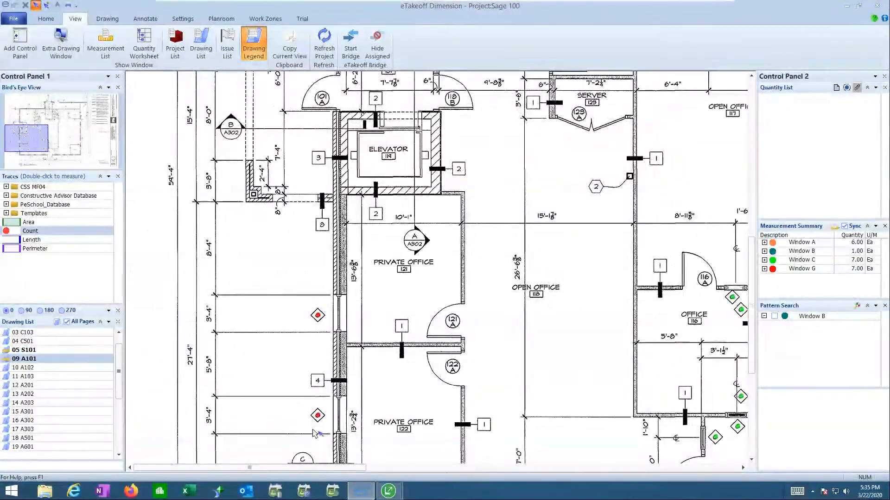
middle_click_drag(389, 395, 330, 200)
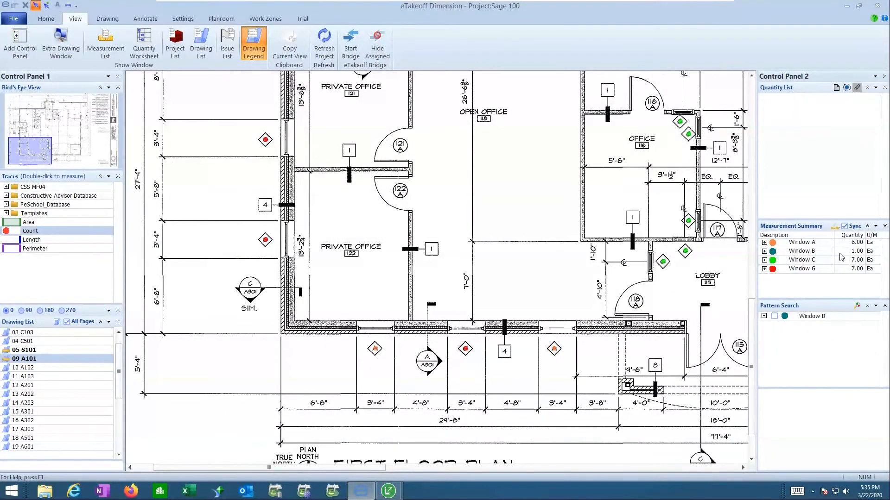
scroll(457, 259, "down", 3)
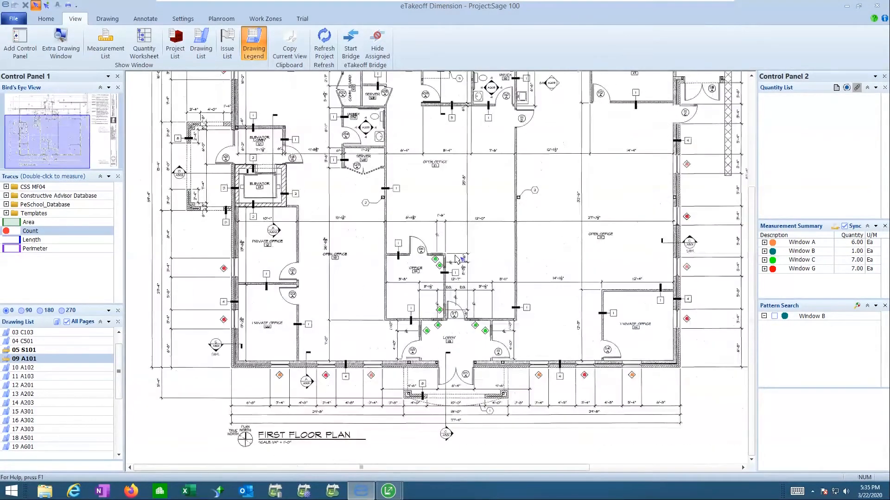
scroll(380, 194, "up", 2)
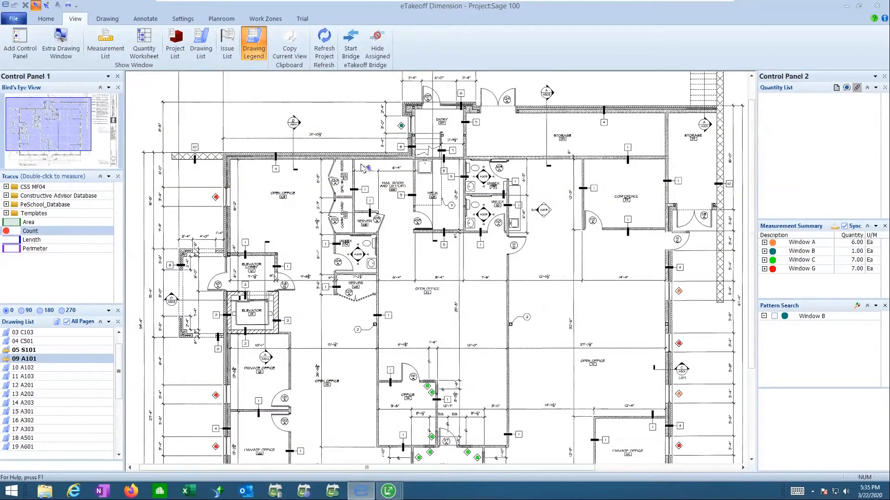
mouse_move(257, 135)
middle_mouse_down()
mouse_move(265, 158)
mouse_move(330, 218)
middle_mouse_up()
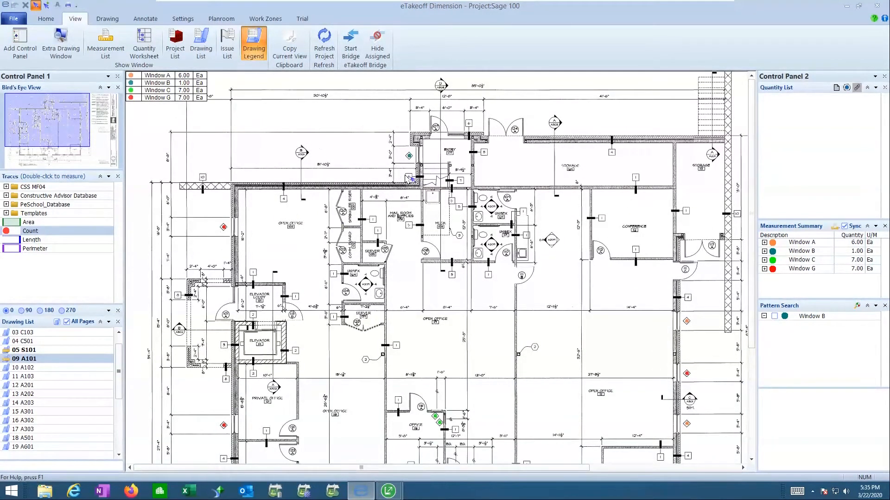
- Open the Measurement List, pin it over the floor plan, and widen it to show the Quantity and U/M columns
left_click(108, 43)
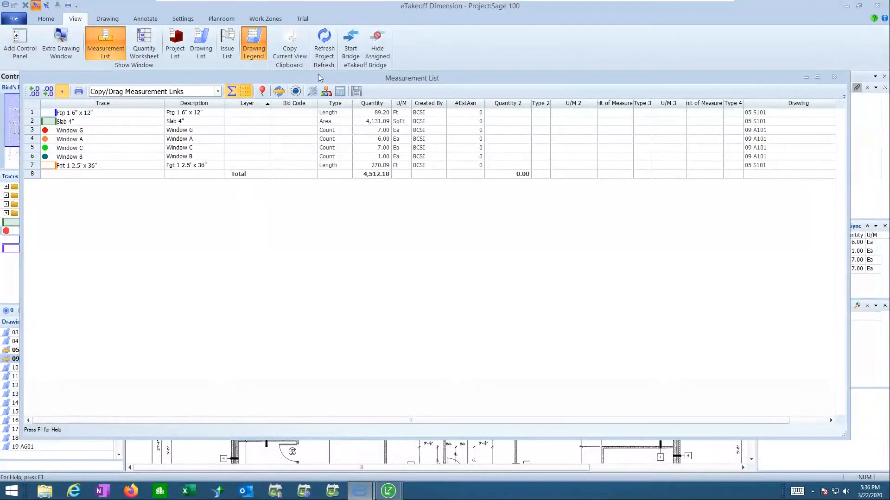
left_click_drag(318, 74, 633, 68)
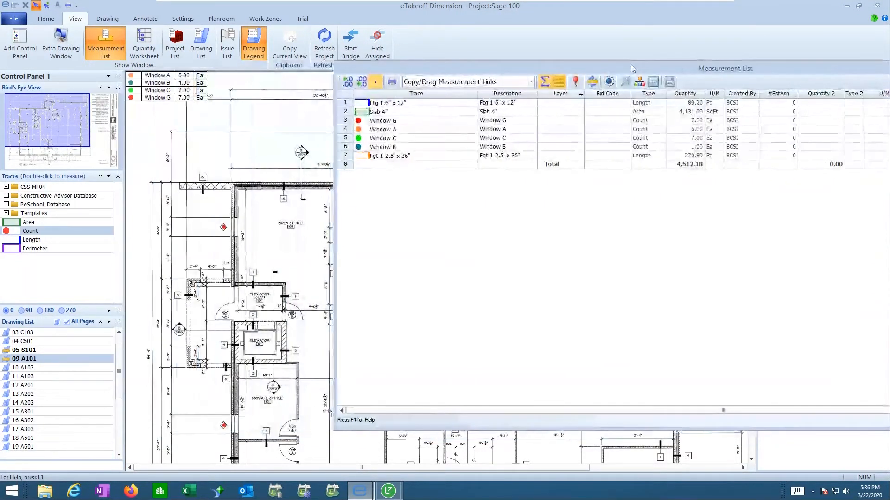
left_click(576, 82)
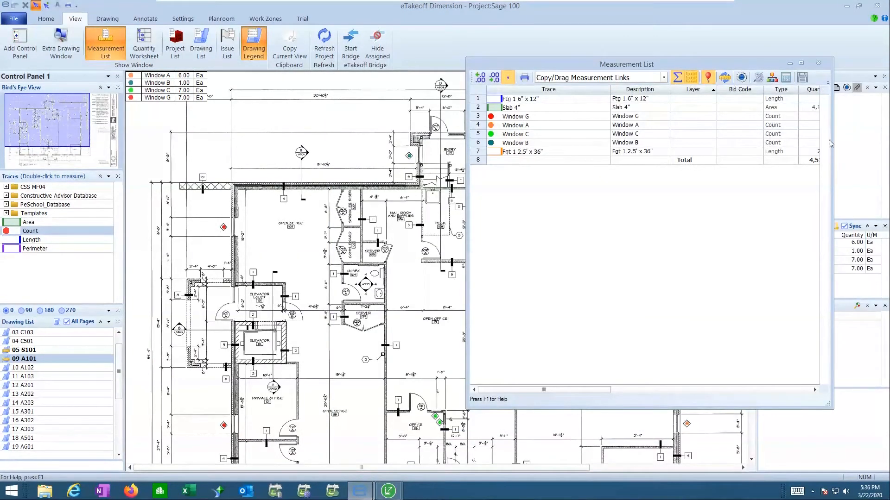
left_click_drag(834, 138, 866, 139)
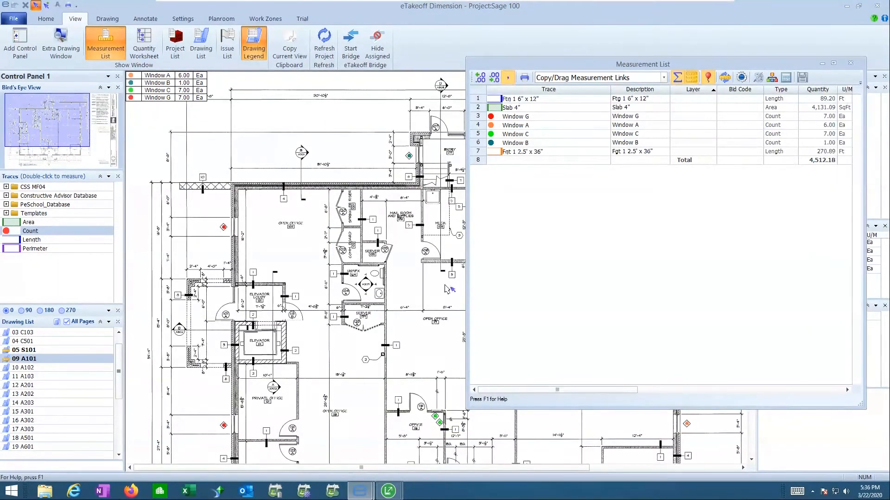
- Switch to the Sage takeoff and copy the Window G, A, C and B counts from the Measurement List into the empty rows from row 19
mouse_move(388, 492)
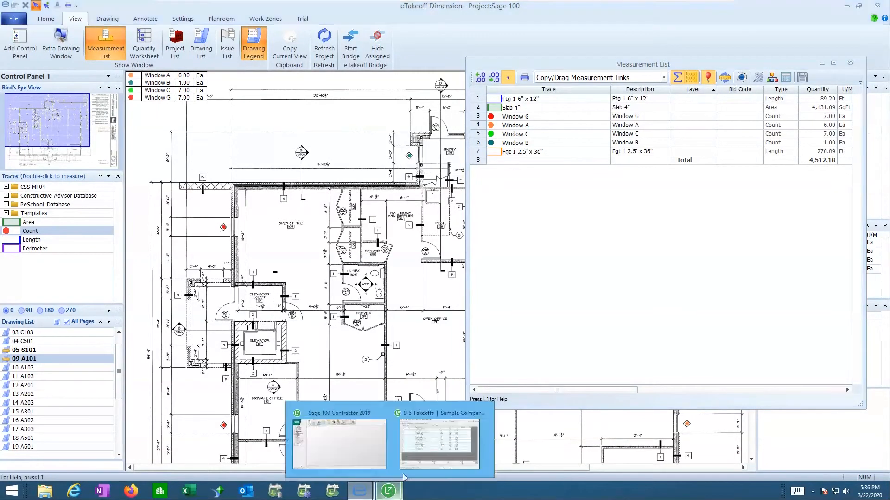
left_click(434, 445)
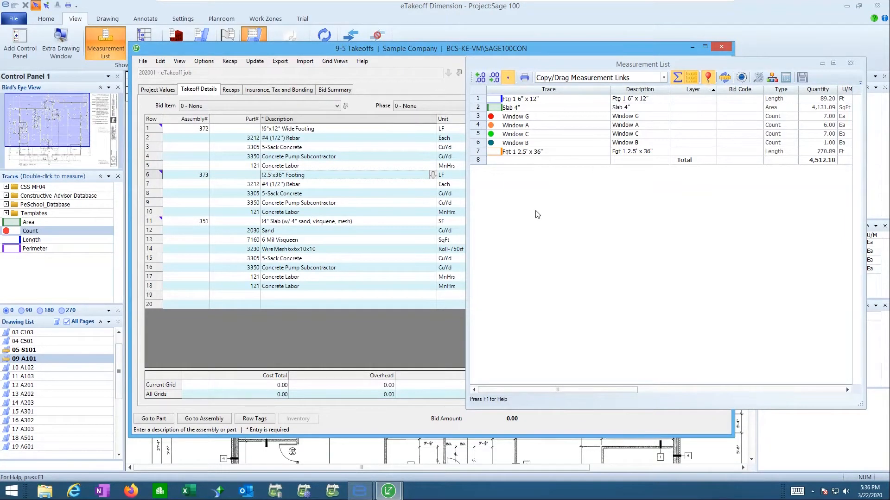
left_click(818, 117)
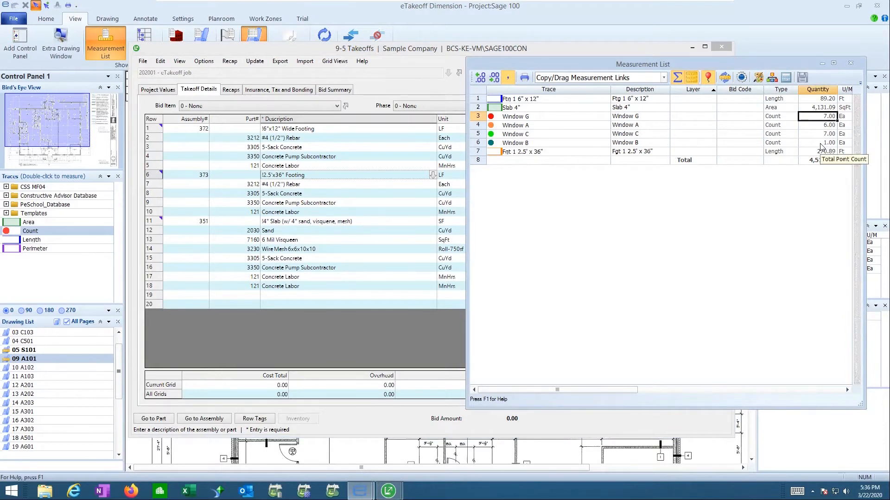
left_click(820, 144, "shift")
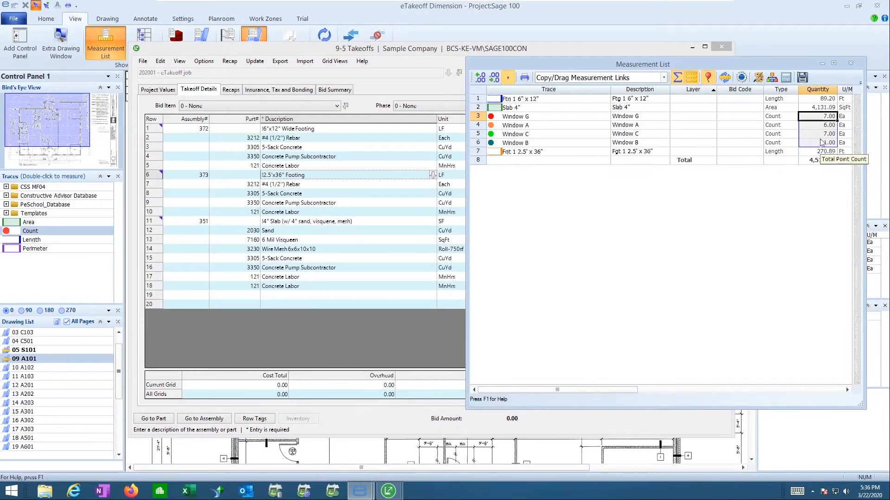
left_click_drag(823, 126, 291, 300)
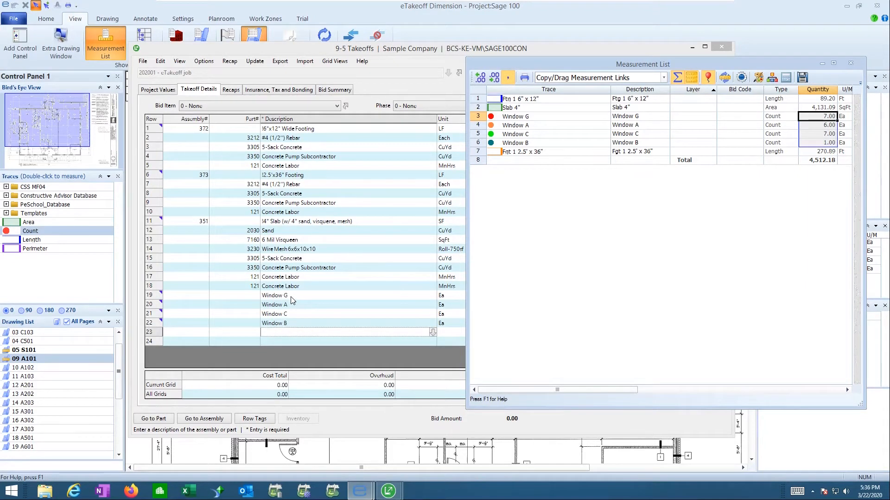
left_click(290, 297)
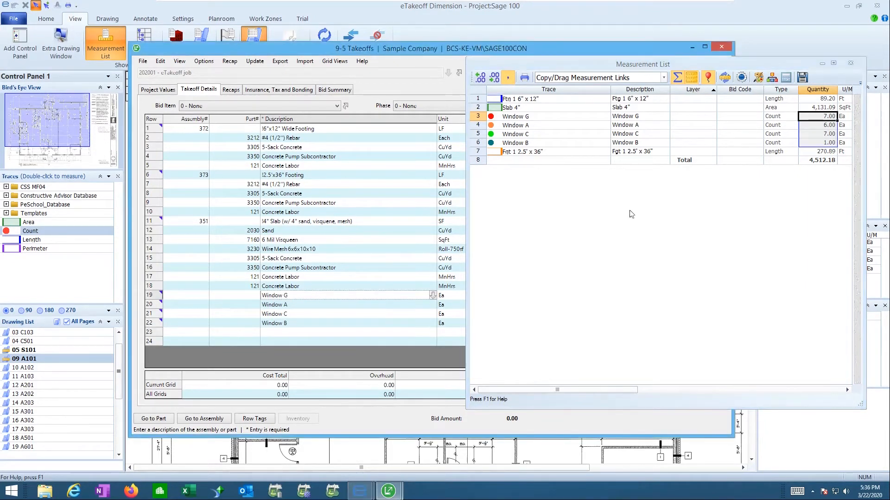
- Uncover the full takeoff grid, set the Window G unit cost to 100, recalculate, and check the extended quantities
left_click(708, 80)
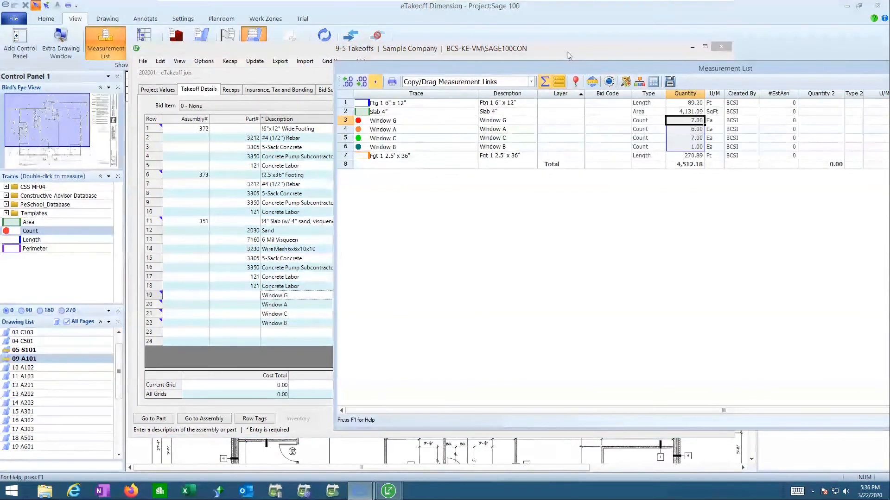
left_click(566, 52)
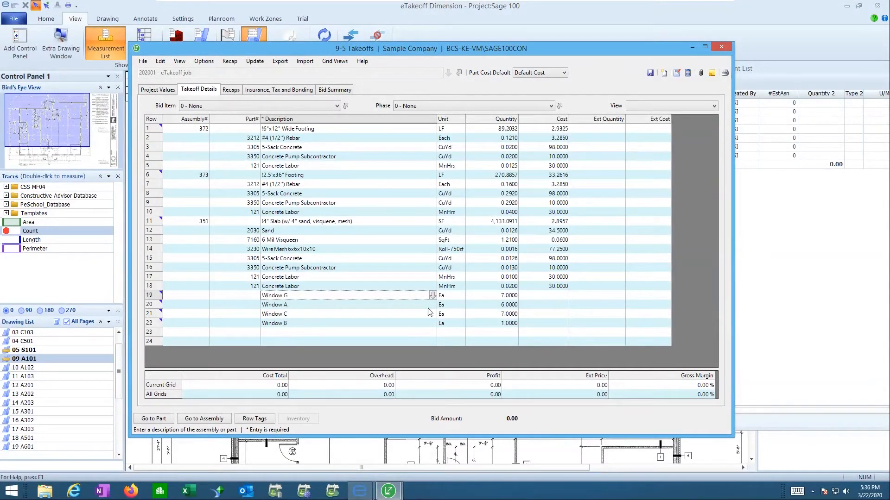
left_click(546, 296)
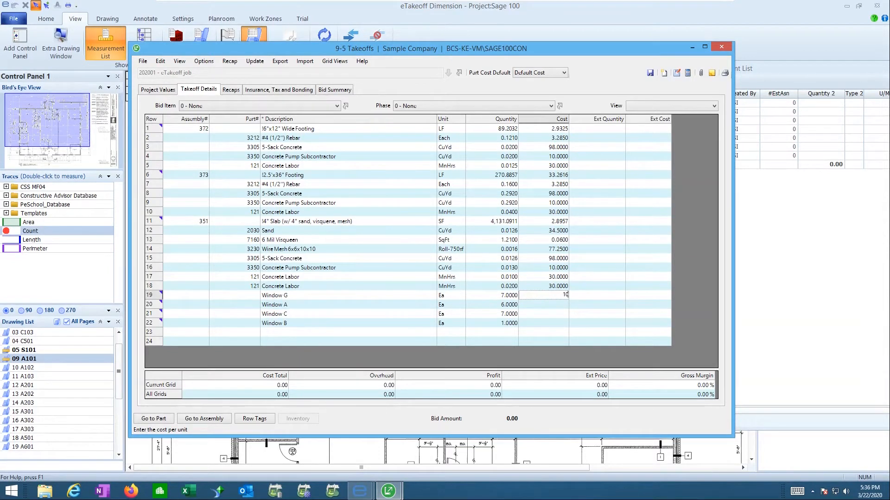
left_click(688, 74)
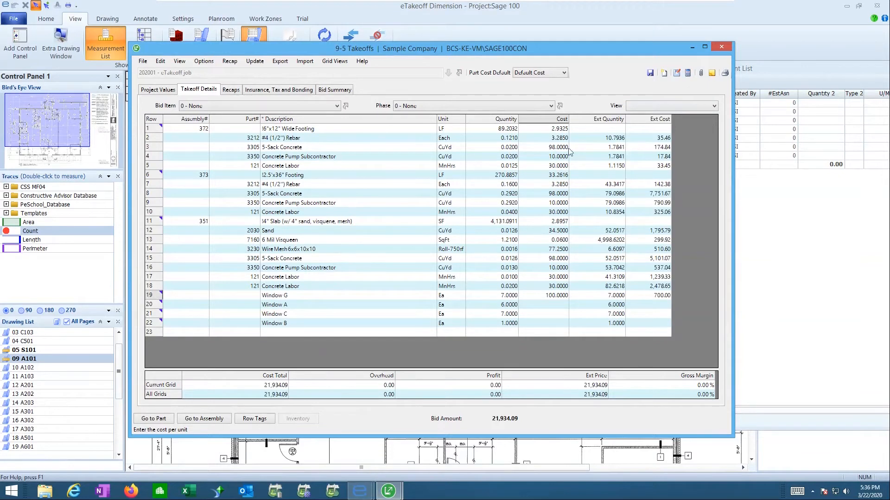
left_click_drag(603, 139, 602, 163)
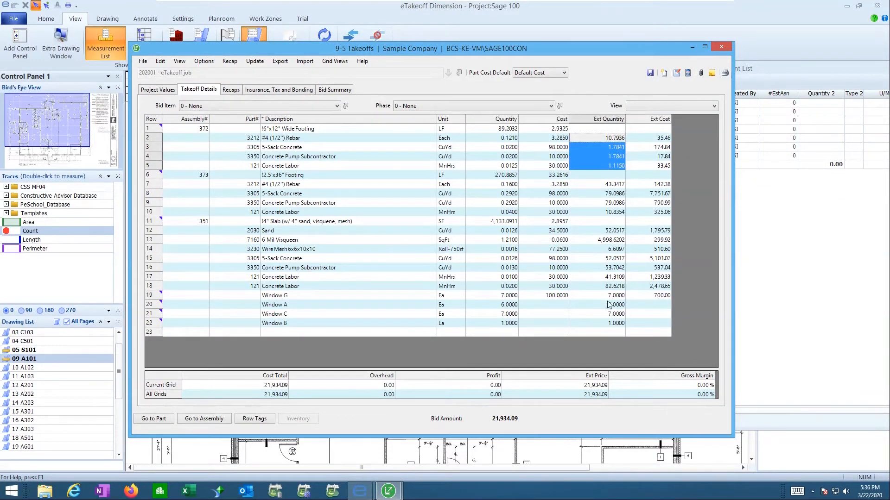
left_click(558, 299)
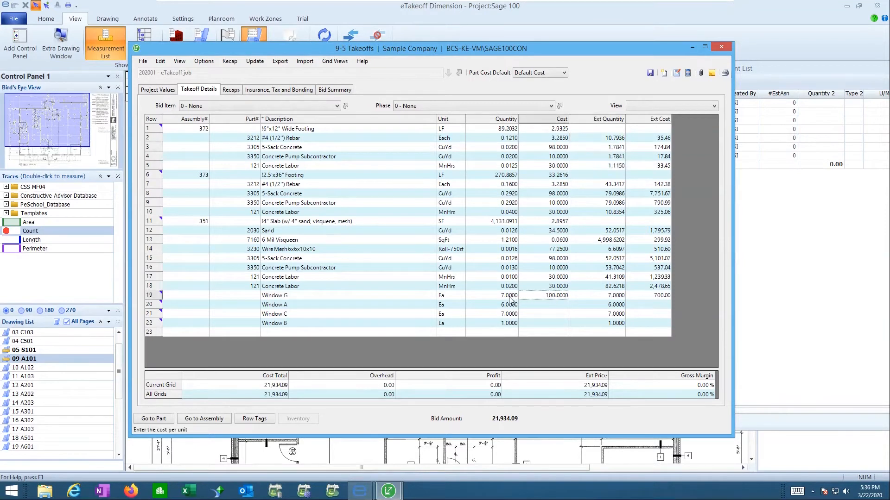
left_click(510, 299)
left_click(543, 298)
- Assign aluminium window part 8513, 1'x6'6" Window, to the Window A row from the parts list and recalculate the takeoff
left_click(303, 306)
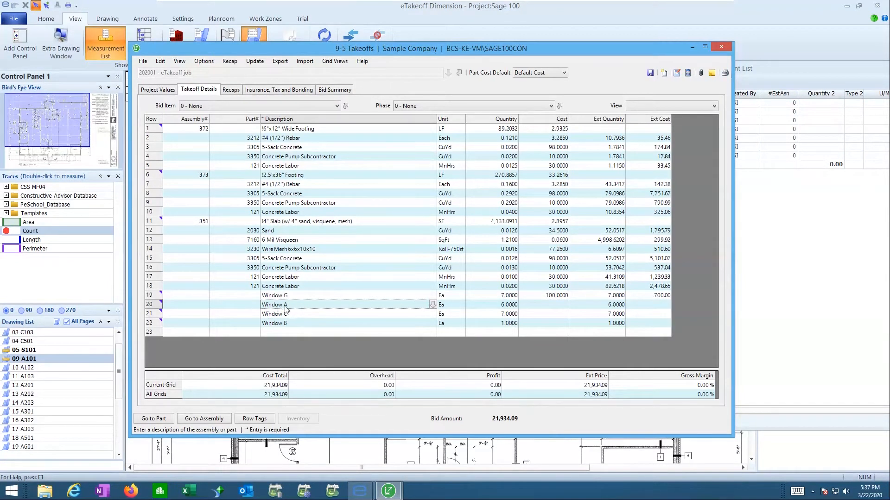
left_click(247, 306)
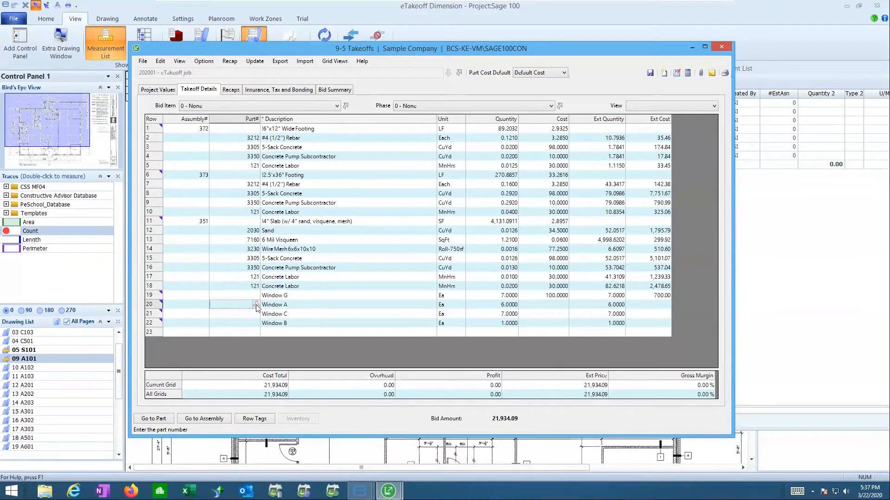
left_click(256, 305)
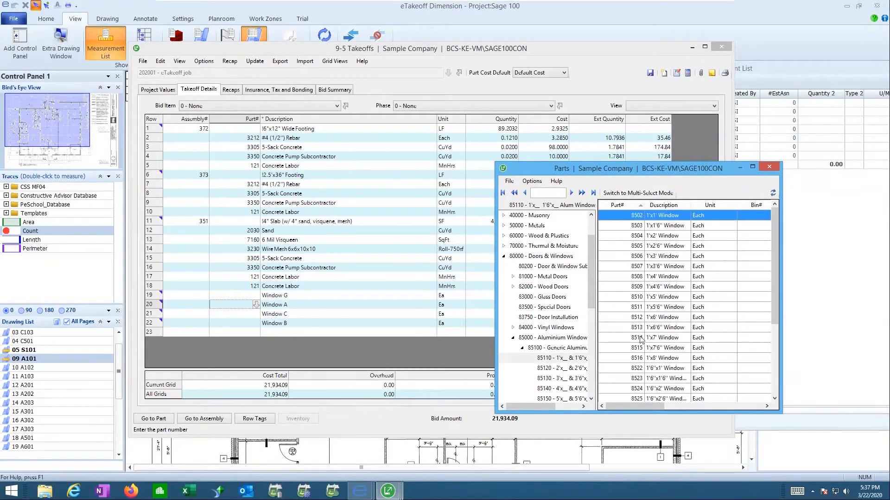
left_click(670, 329)
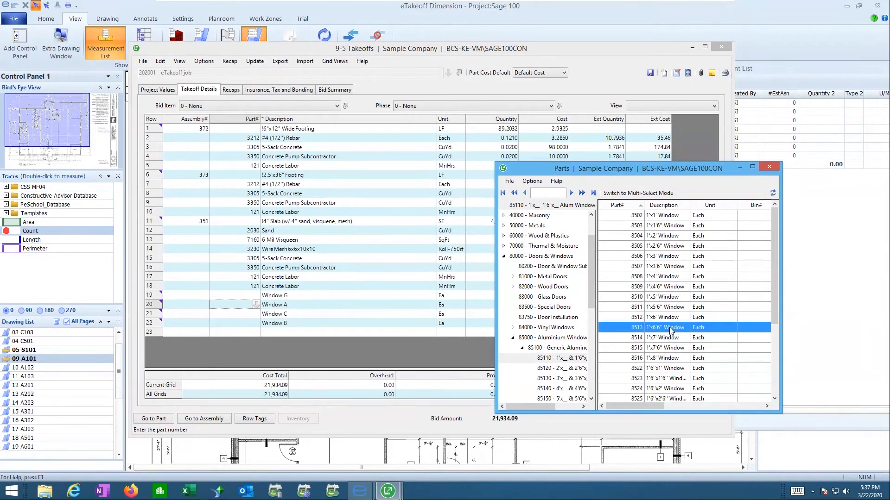
double_click(670, 330)
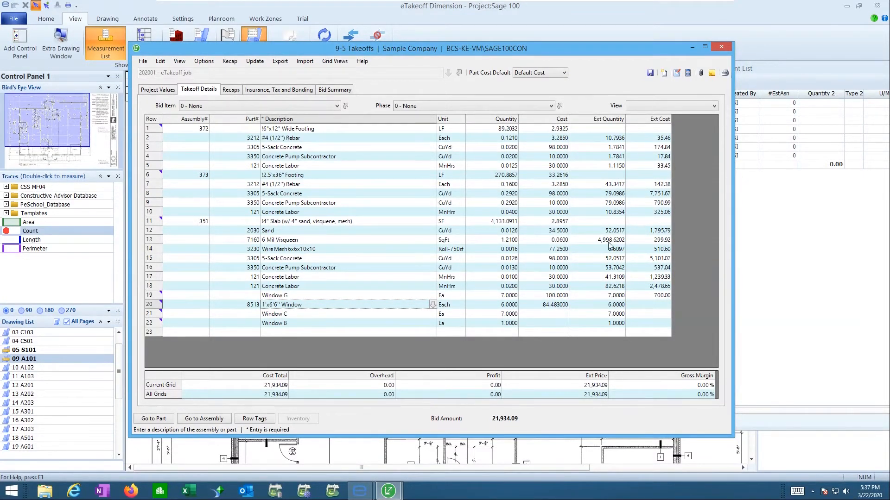
left_click(688, 73)
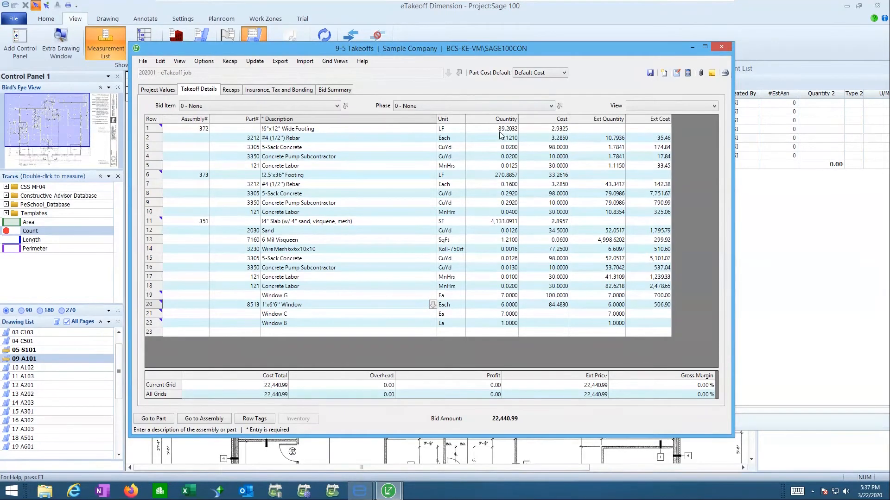
- Glance at the eTakeoff floor plan, return to the Sage takeoff, and view the eTakeoff source of the 6"x12" Wide Footing quantity
left_click(394, 16)
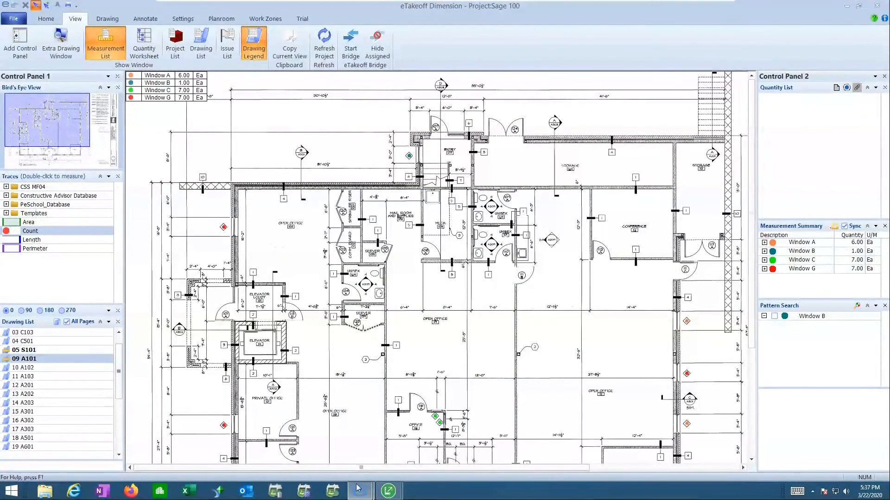
mouse_move(389, 492)
left_click(457, 438)
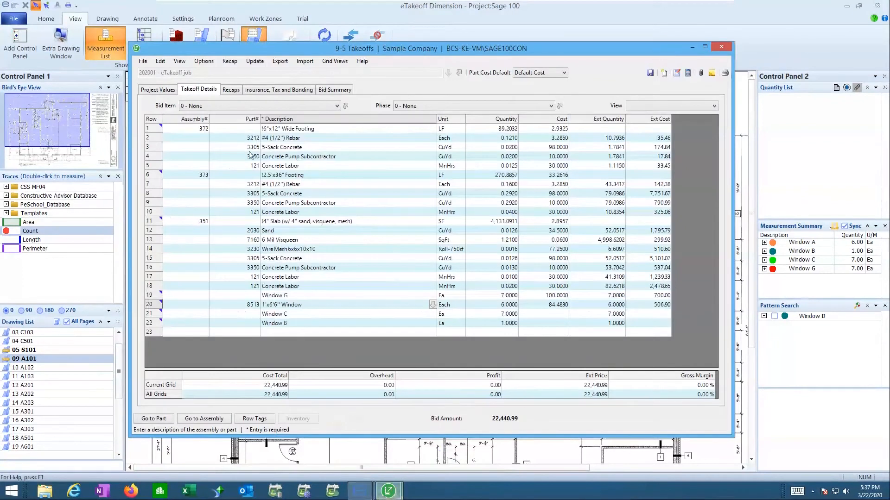
left_click(506, 130)
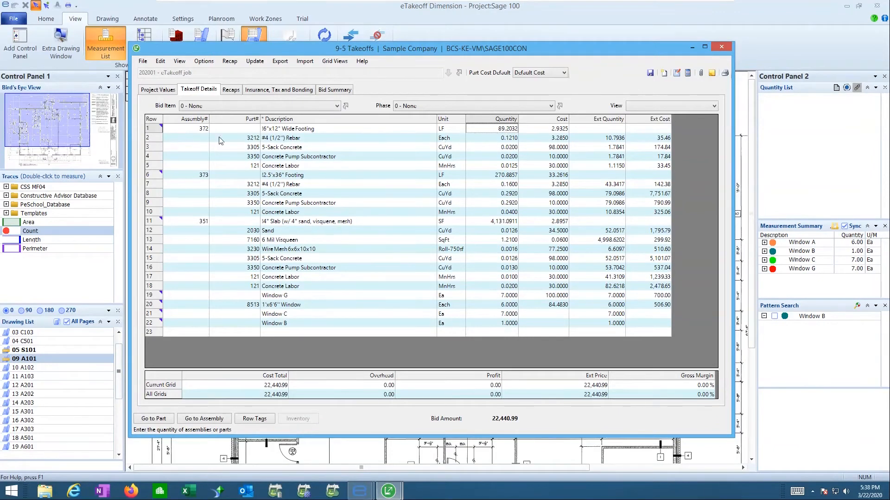
right_click(497, 130)
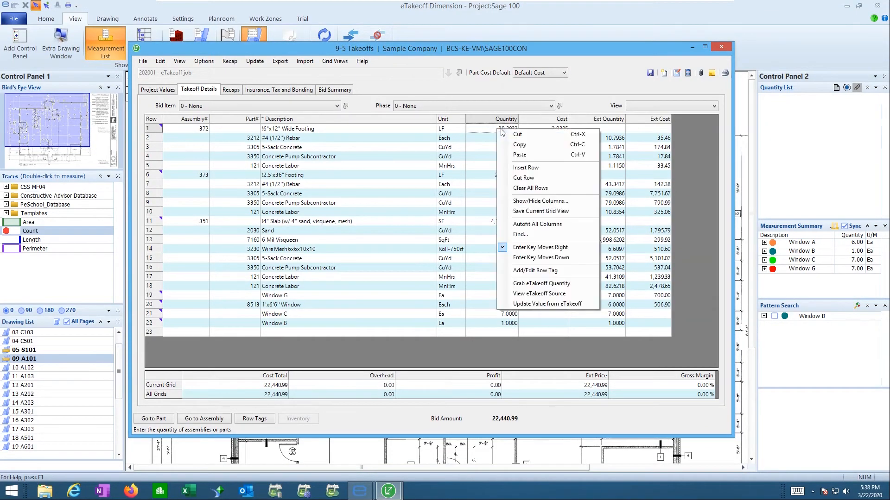
left_click(545, 295)
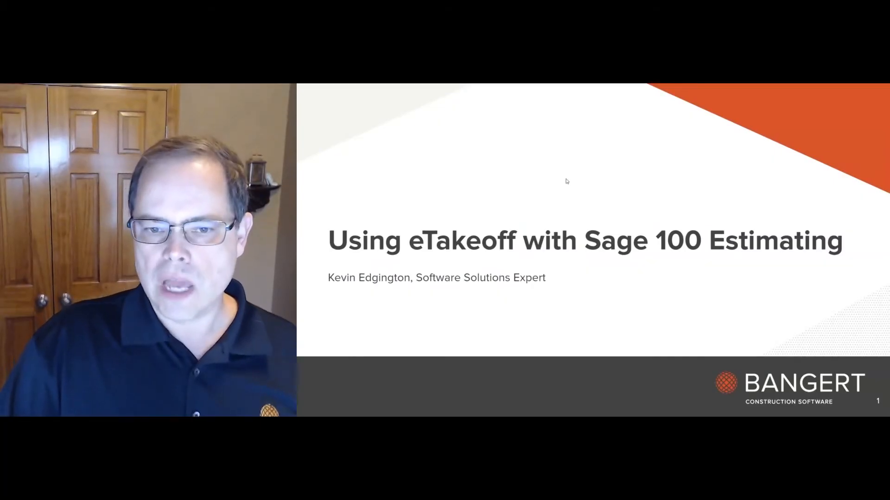
left_click(567, 181)
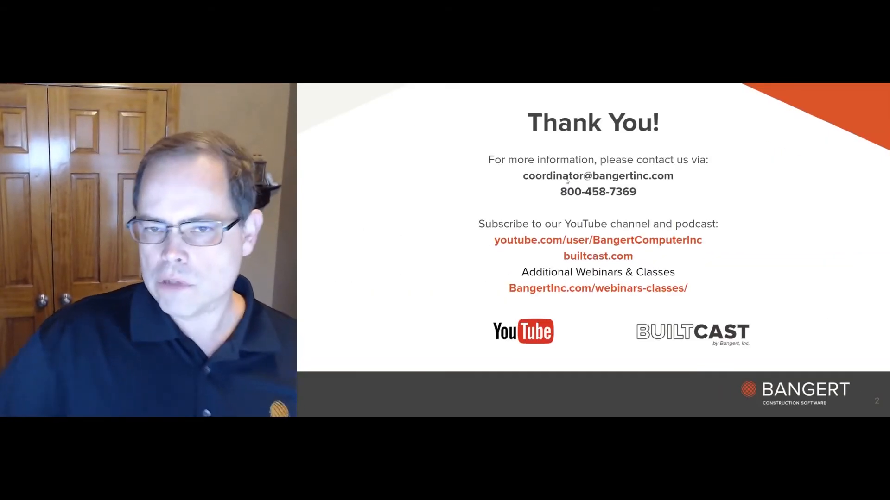